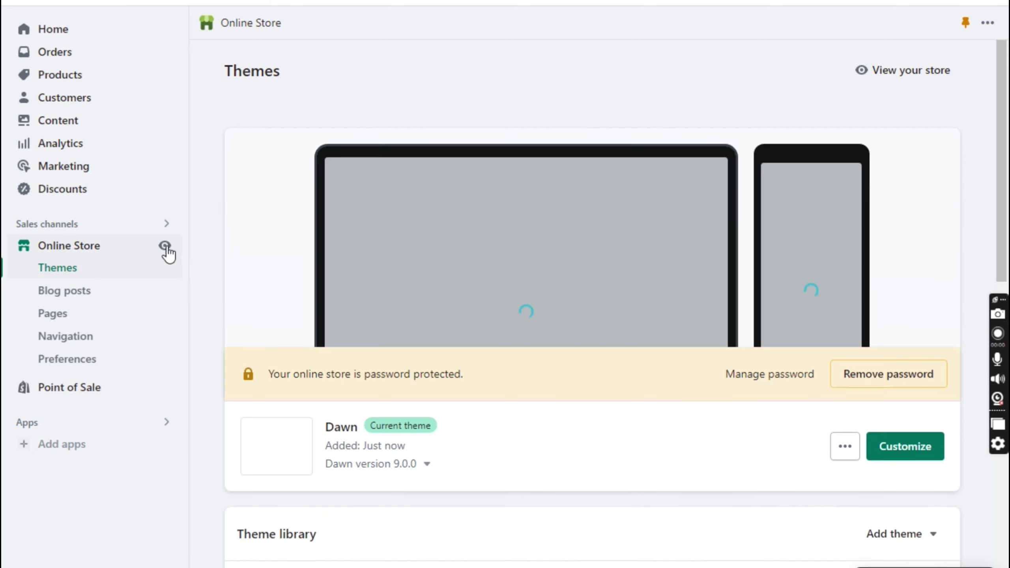
Step: Open the current Dawn theme for customizing and look through its home page preview from header to footer
scroll(700, 233, down, 2)
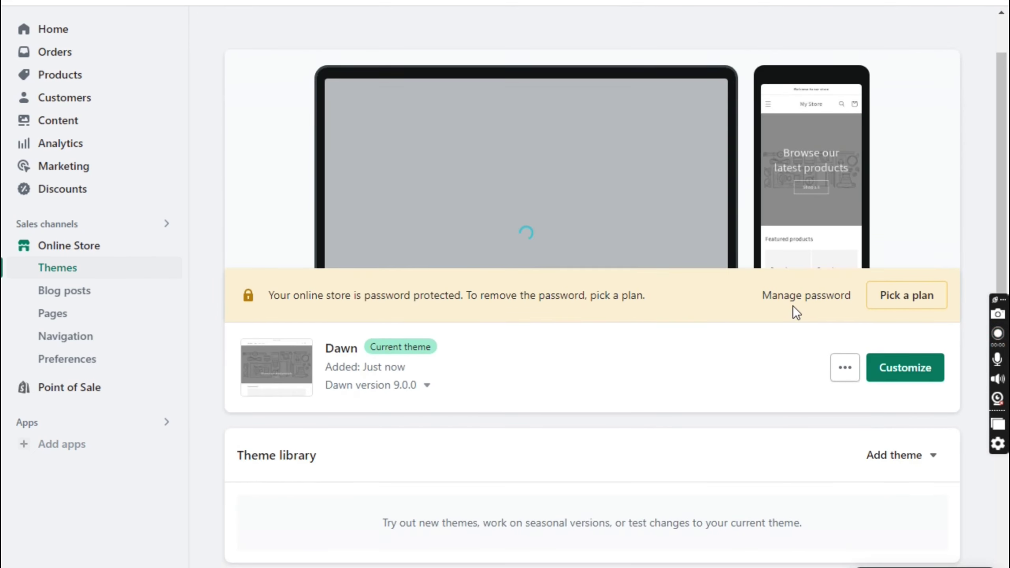
scroll(794, 310, down, 4)
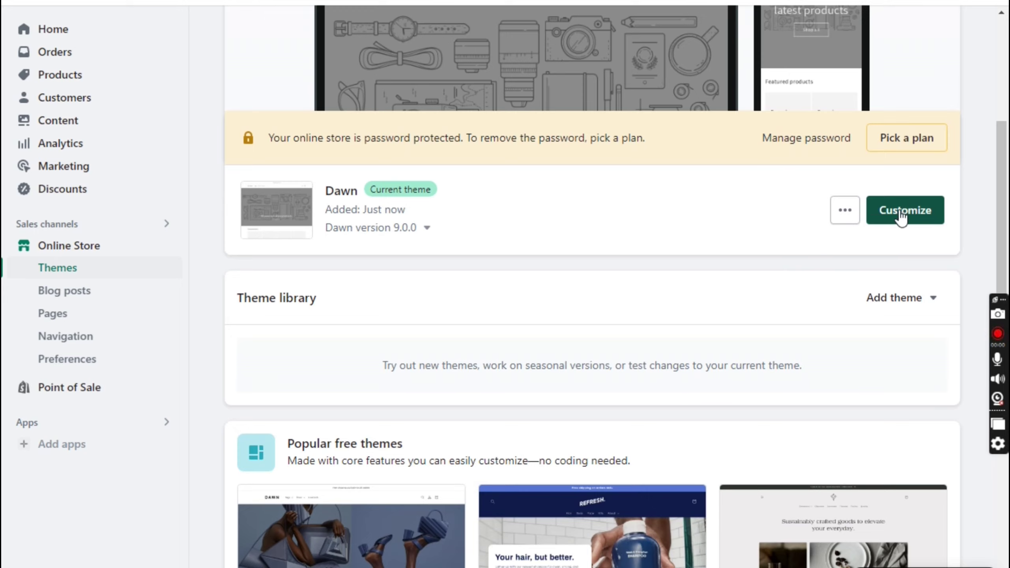
click(915, 227)
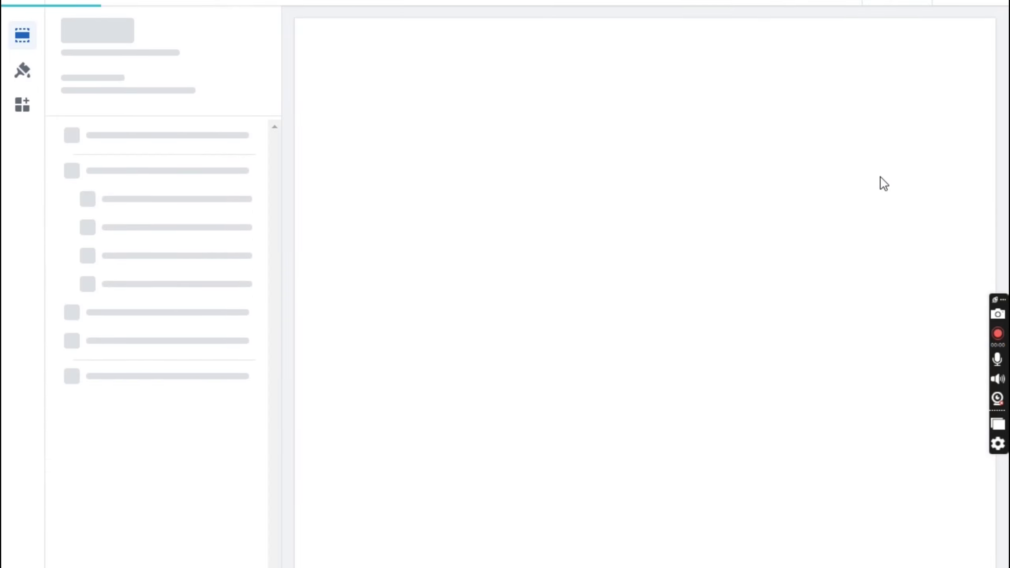
scroll(612, 119, down, 15)
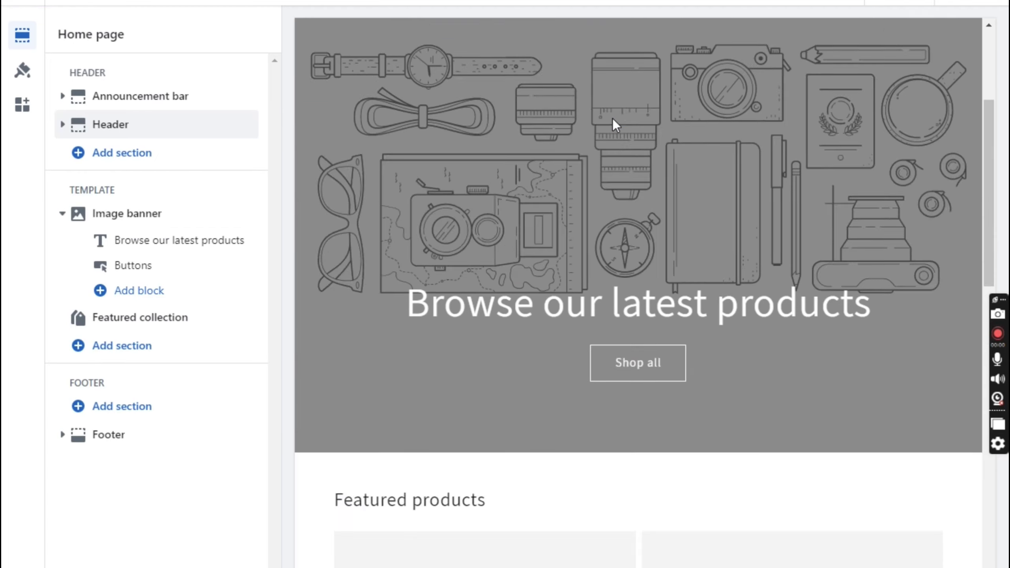
scroll(612, 125, down, 5)
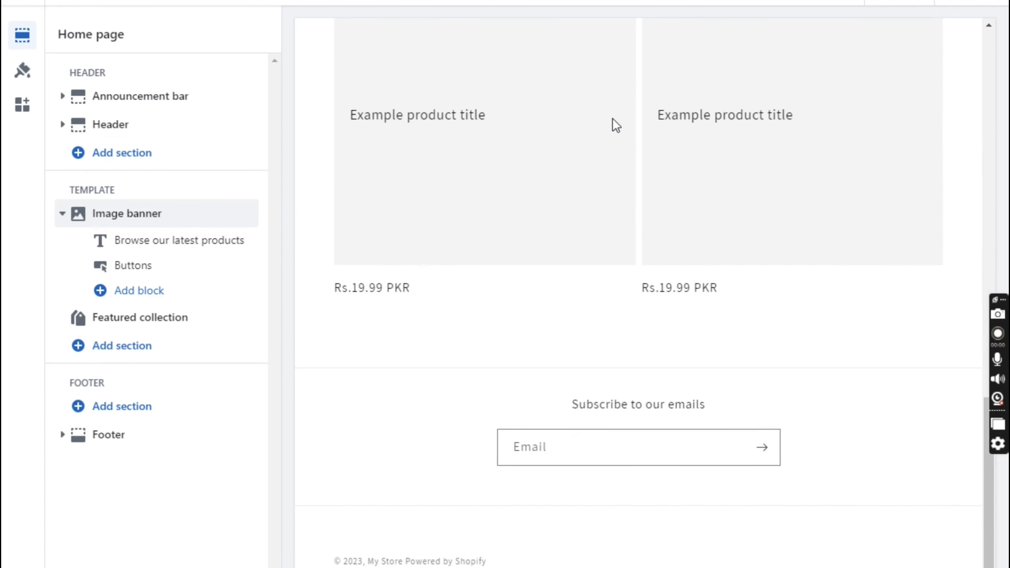
scroll(613, 126, up, 20)
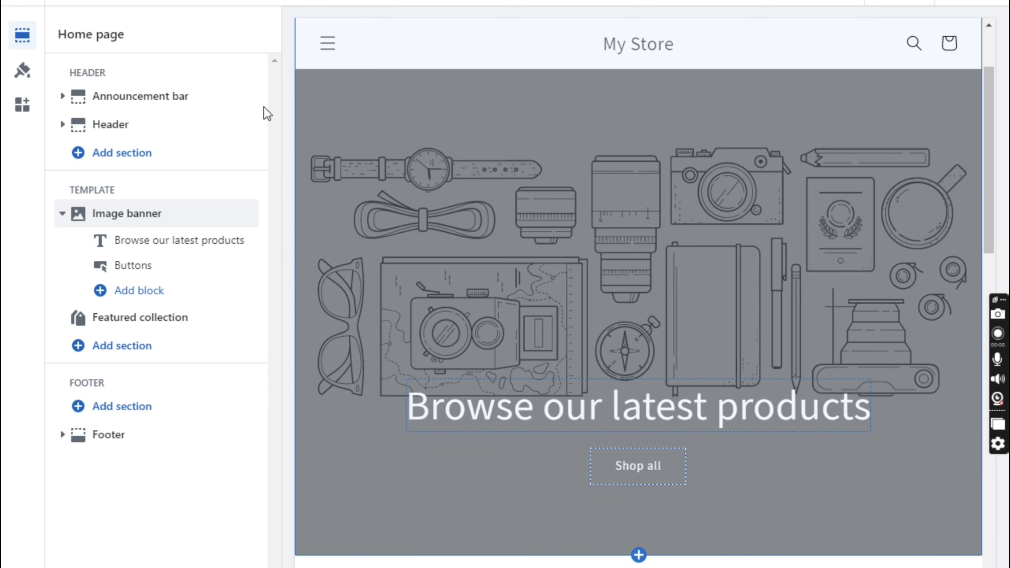
Step: View the theme settings and open the announcement bar's text in the home page preview
click(22, 70)
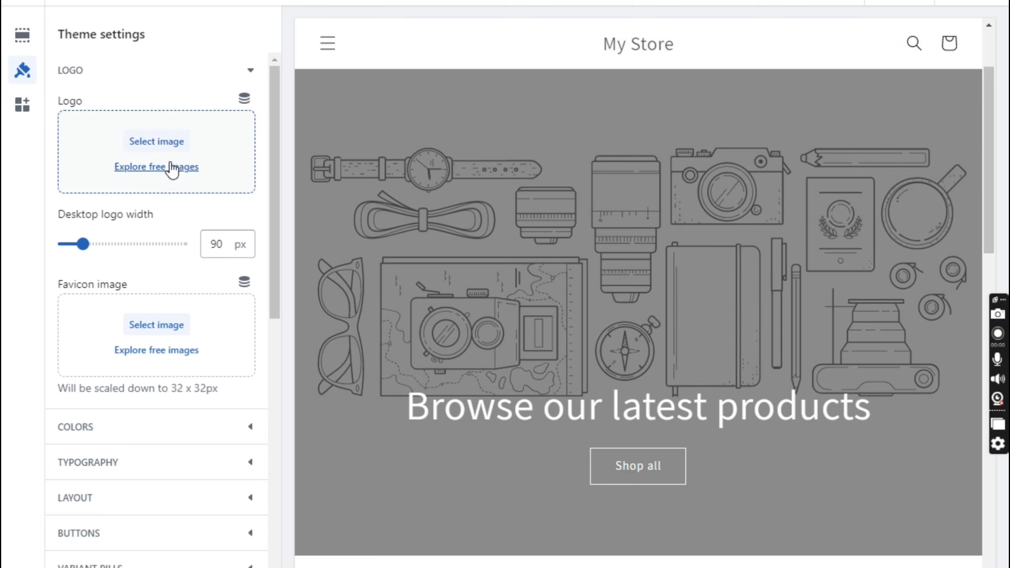
scroll(169, 164, down, 5)
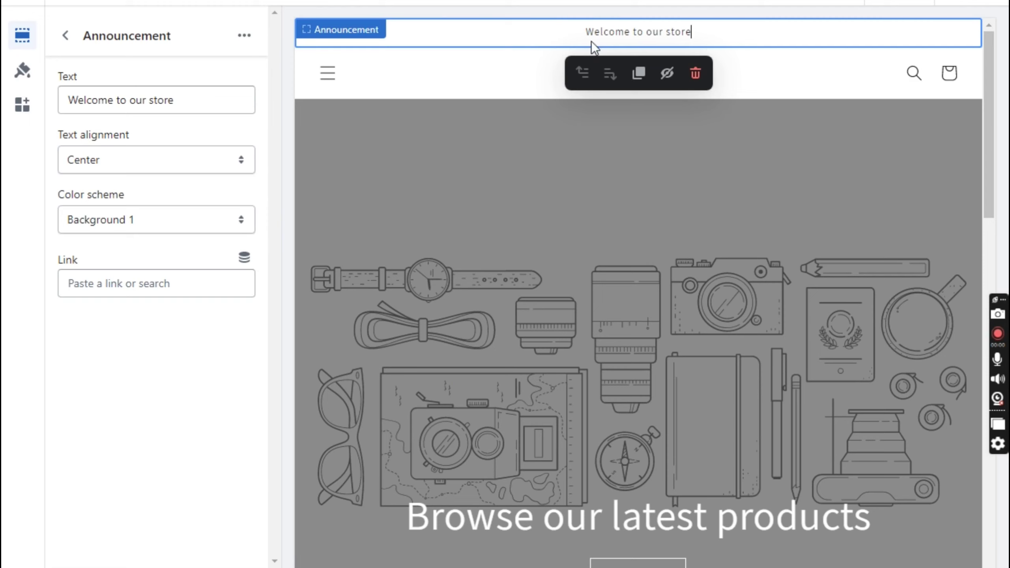
click(692, 32)
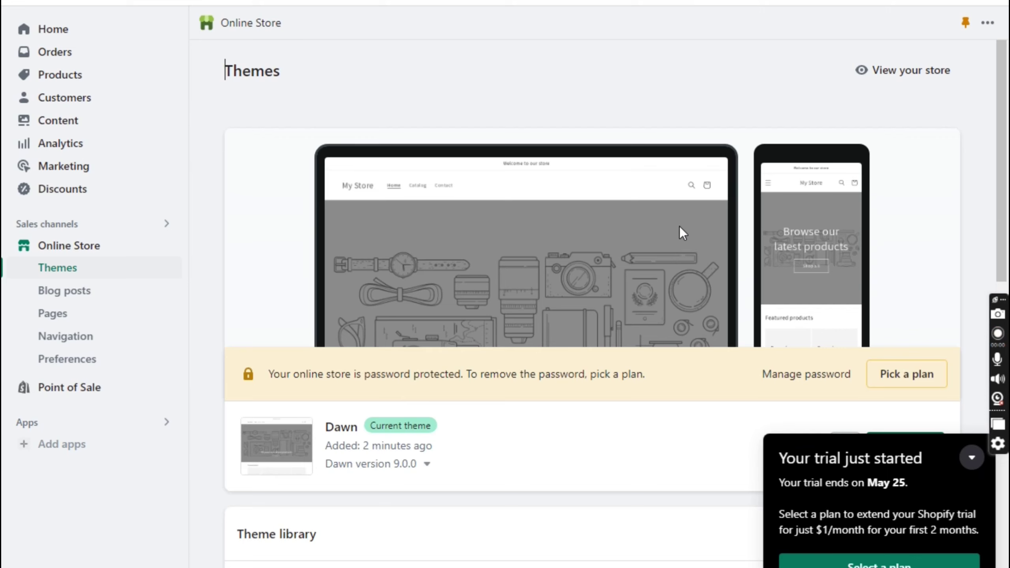
Step: View the online store as a visitor, look through its home page and close it again
scroll(680, 228, down, 3)
scroll(703, 219, up, 1)
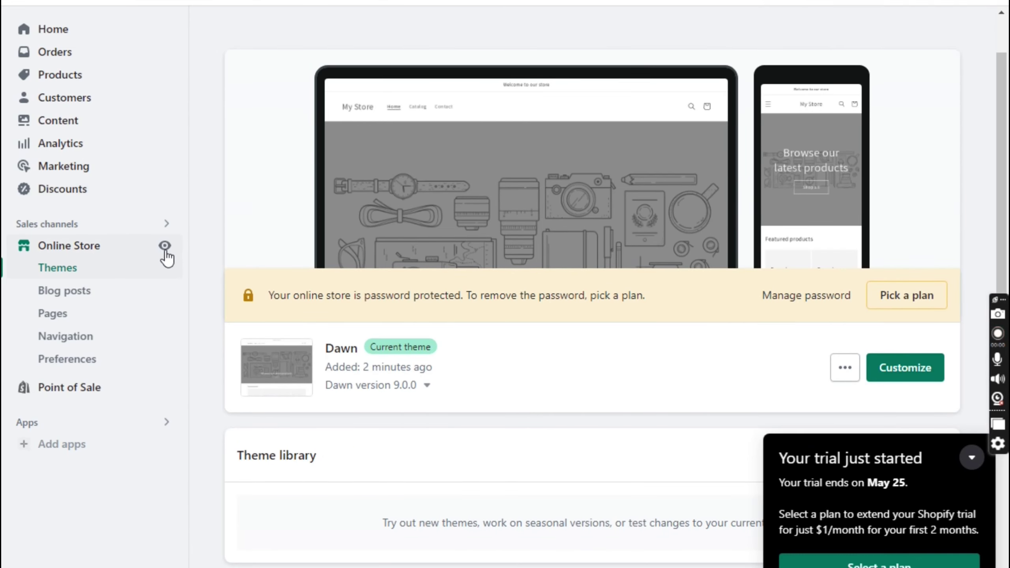
click(163, 248)
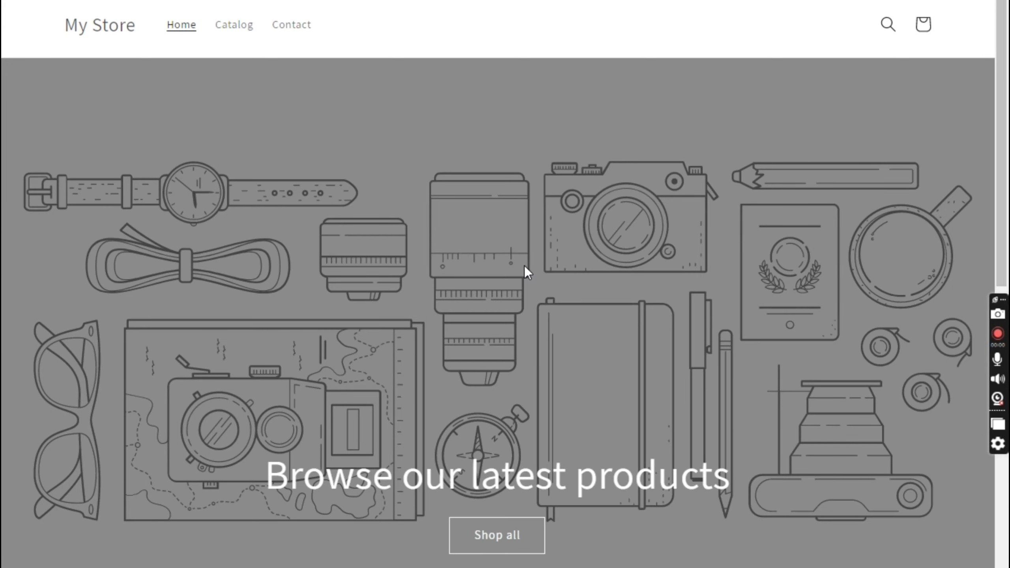
scroll(268, 275, down, 10)
scroll(645, 302, up, 10)
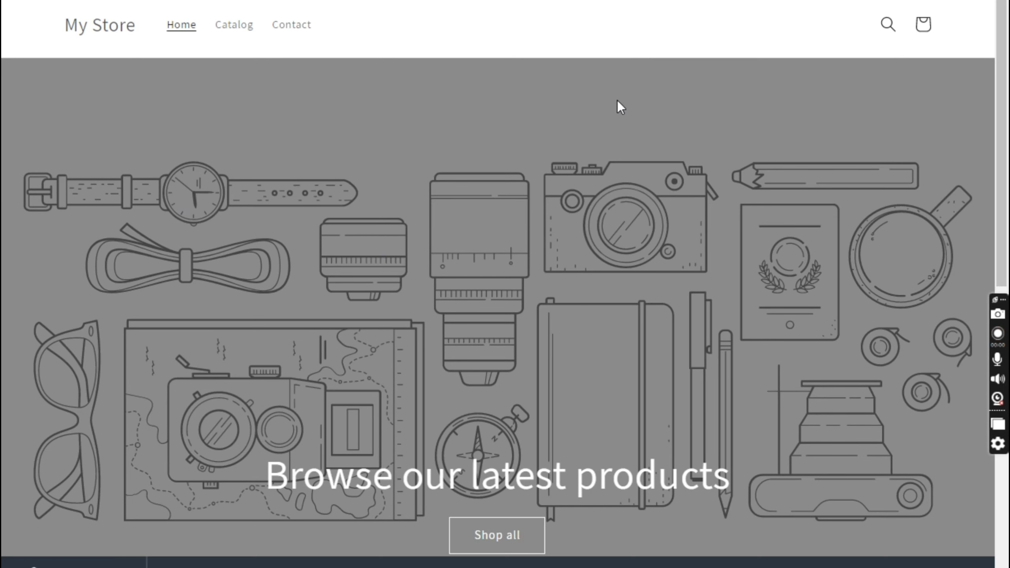
key(ctrl+w)
Step: Browse the popular free themes on the store's Themes page
scroll(459, 419, down, 10)
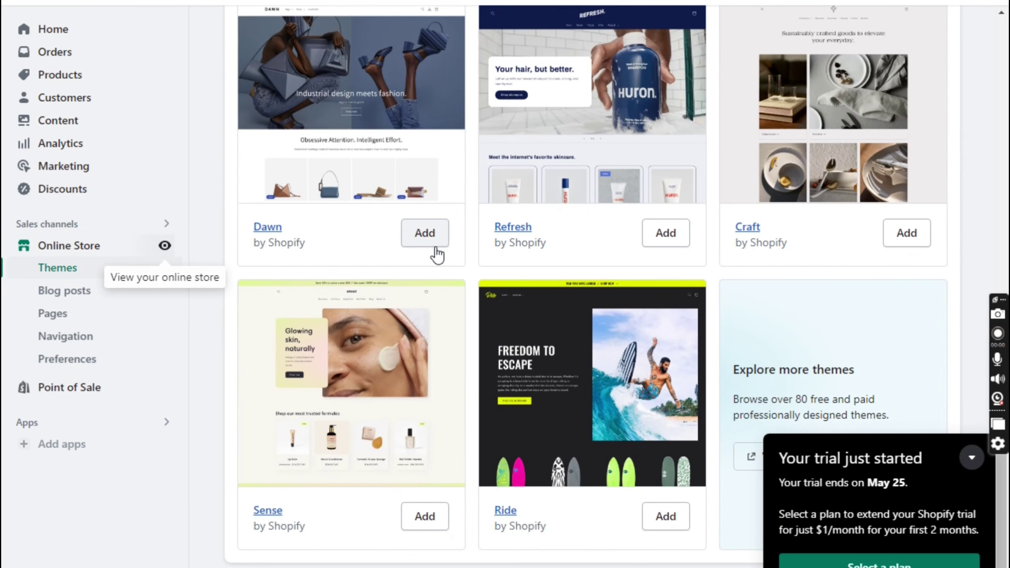
click(423, 233)
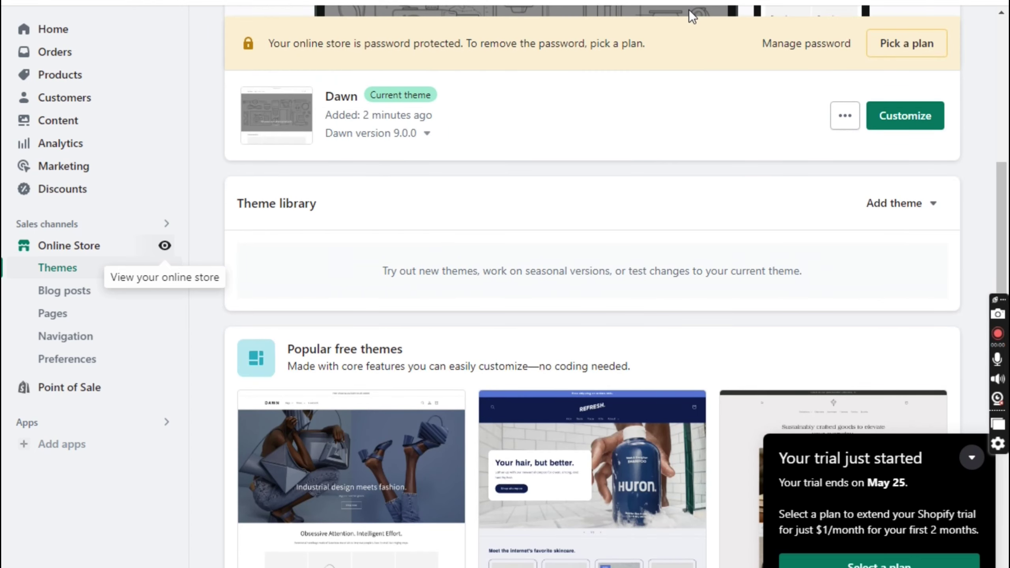
scroll(684, 14, up, 8)
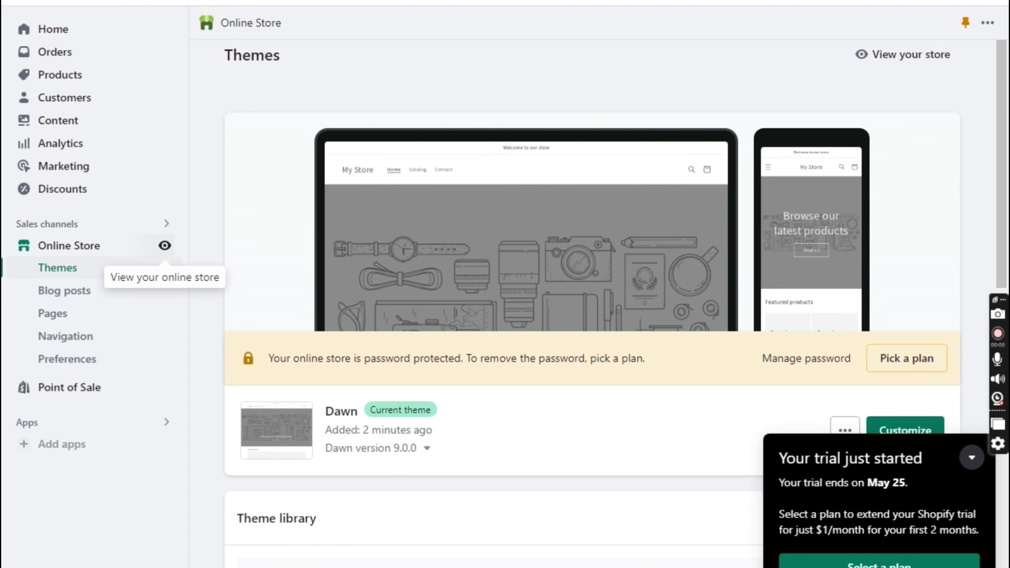
click(164, 246)
key(ctrl+w)
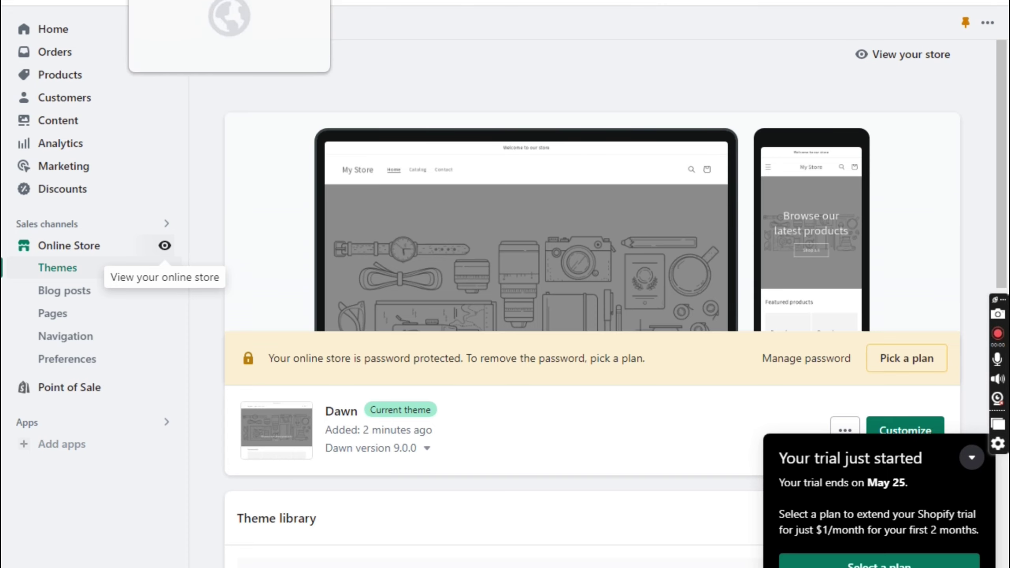
Step: Switch to the CJ Dropshipping site and browse the juicer products in the search results
click(159, 1)
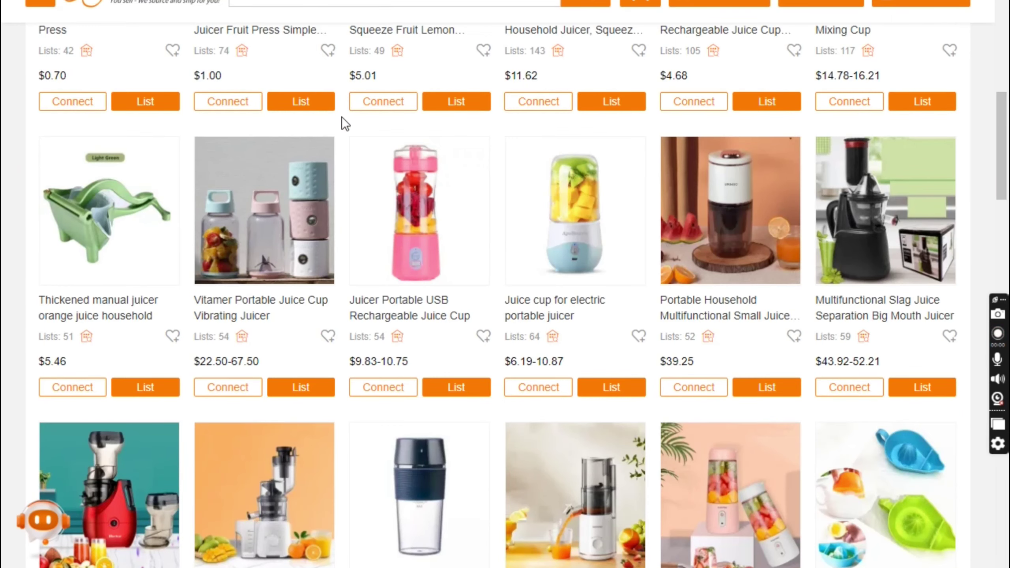
scroll(343, 124, up, 5)
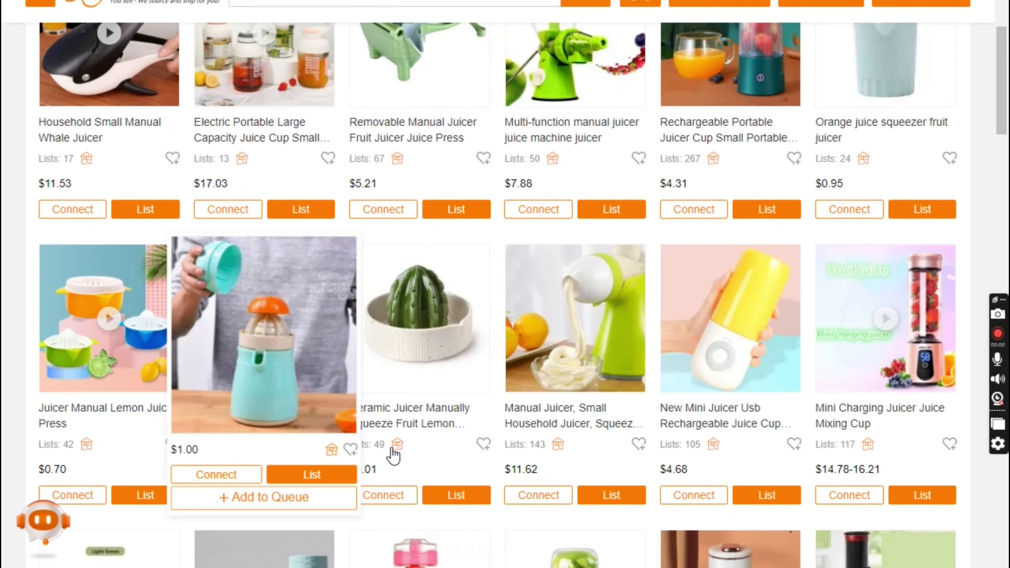
mouse_move(391, 448)
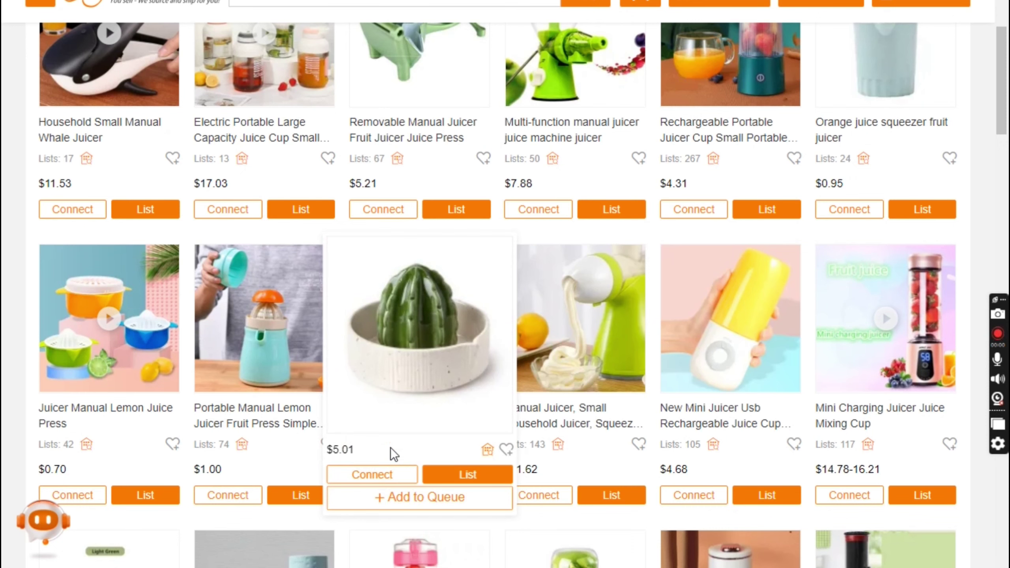
scroll(477, 385, up, 4)
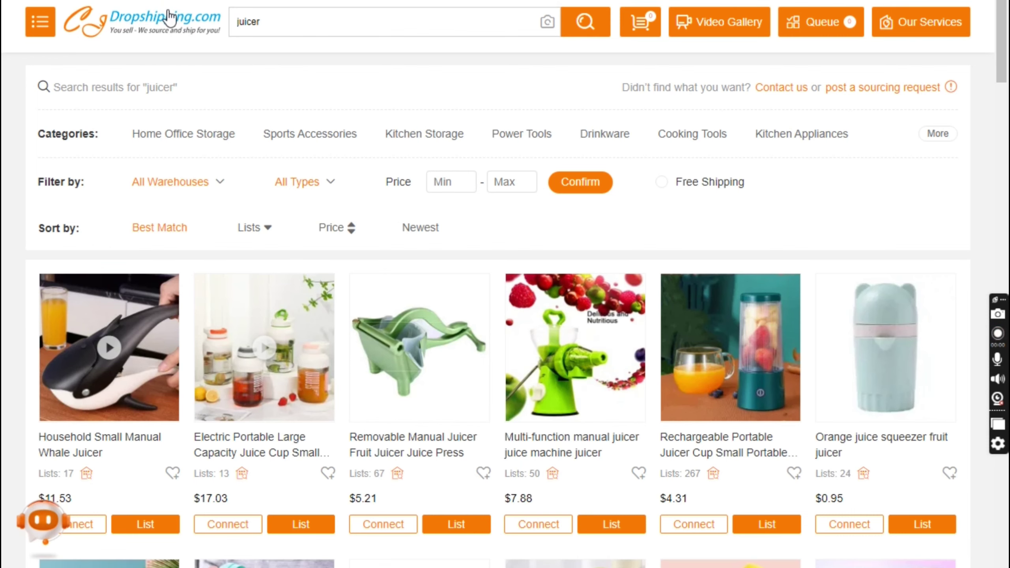
Step: Review the platforms available for store authorization and choose Shopify
scroll(170, 18, up, 1)
mouse_move(217, 23)
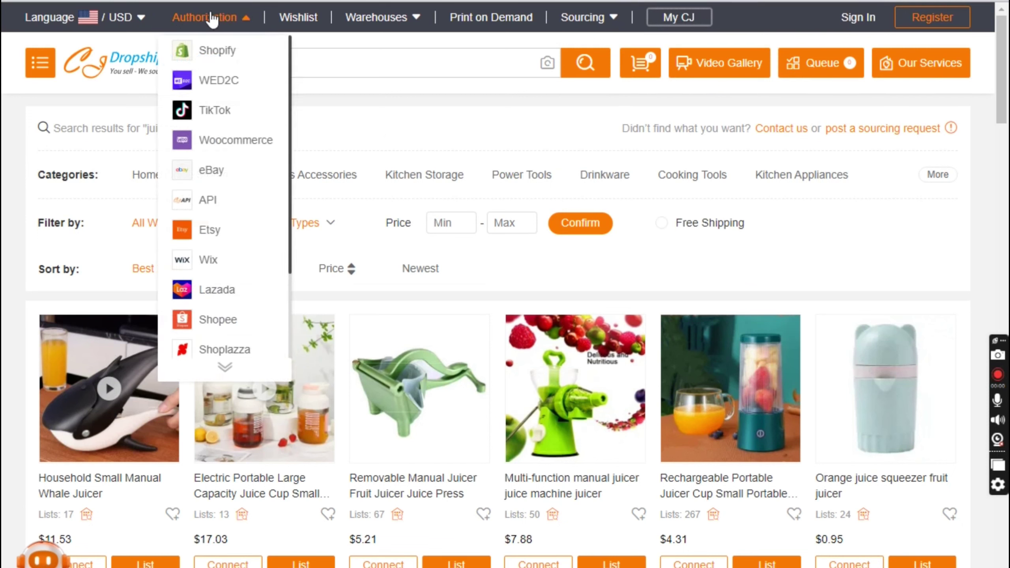
scroll(230, 215, down, 4)
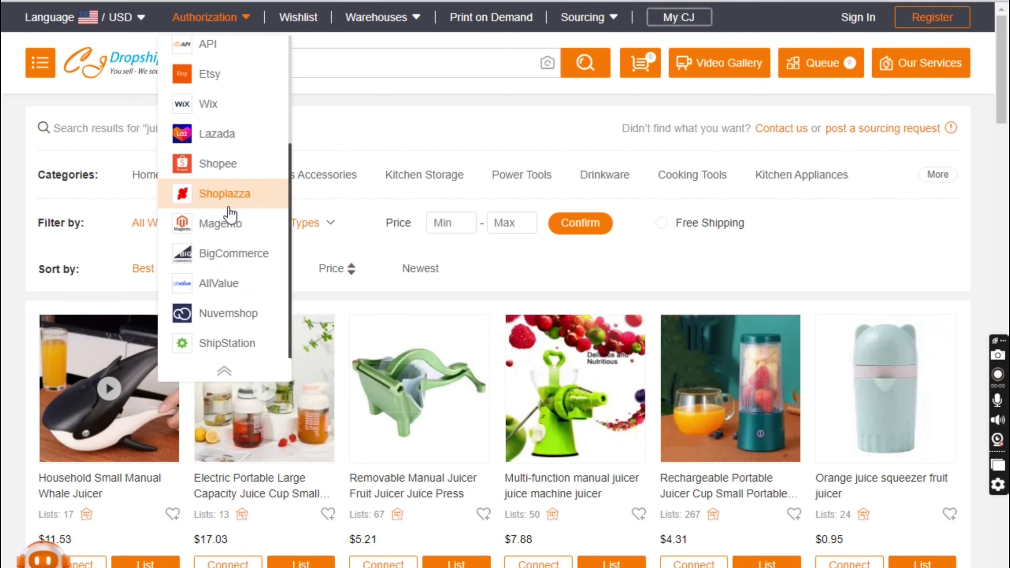
scroll(207, 223, up, 4)
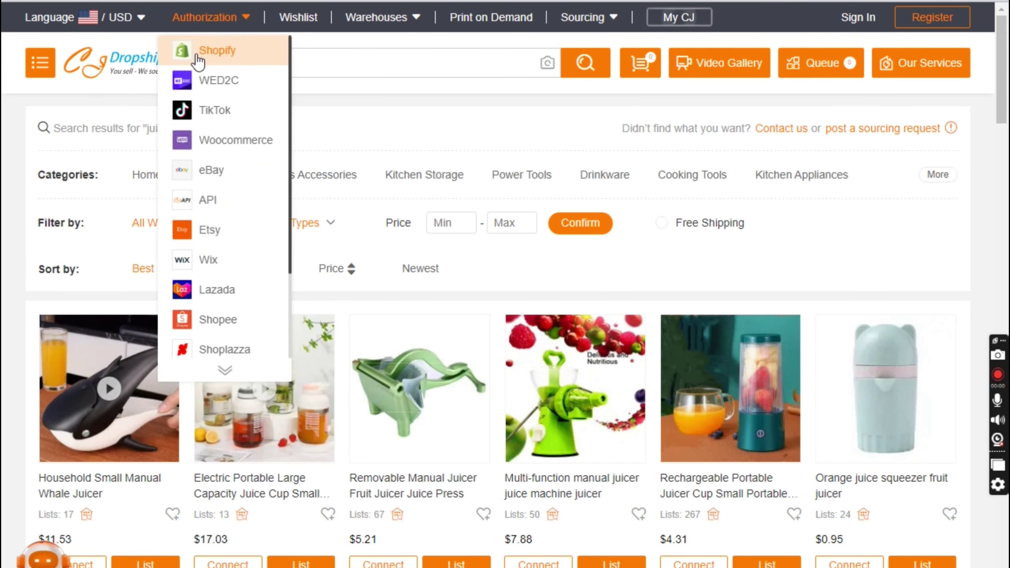
click(237, 59)
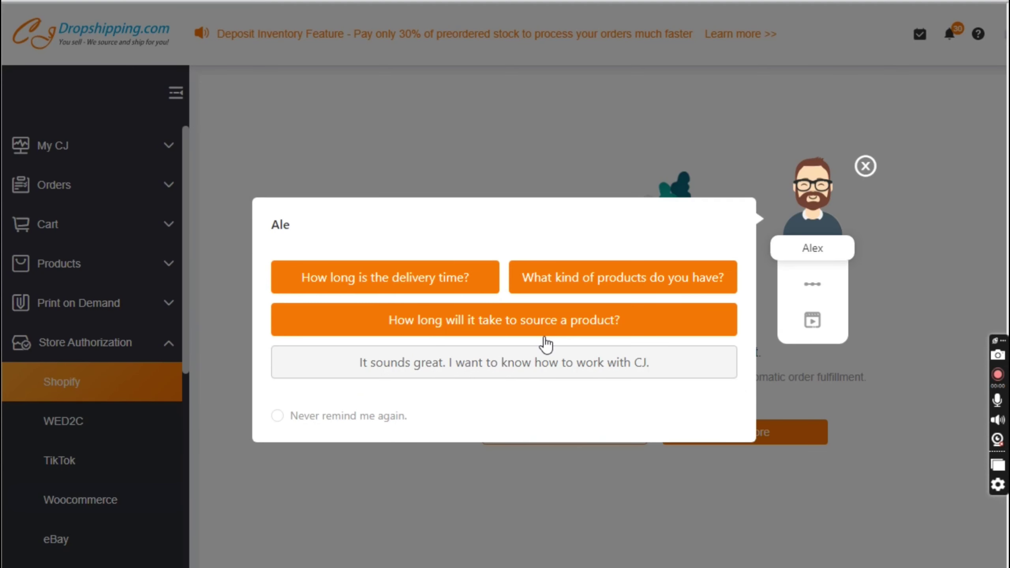
Step: Dismiss the chat assistant, start authorizing a new Shopify store and add the CJdropshipping app from the Shopify App Store
click(866, 166)
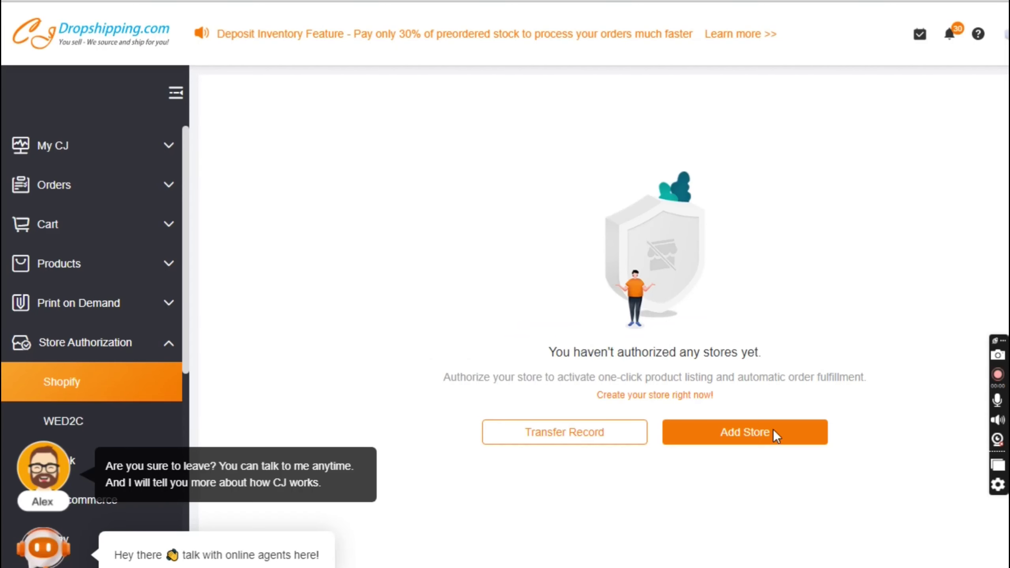
click(742, 430)
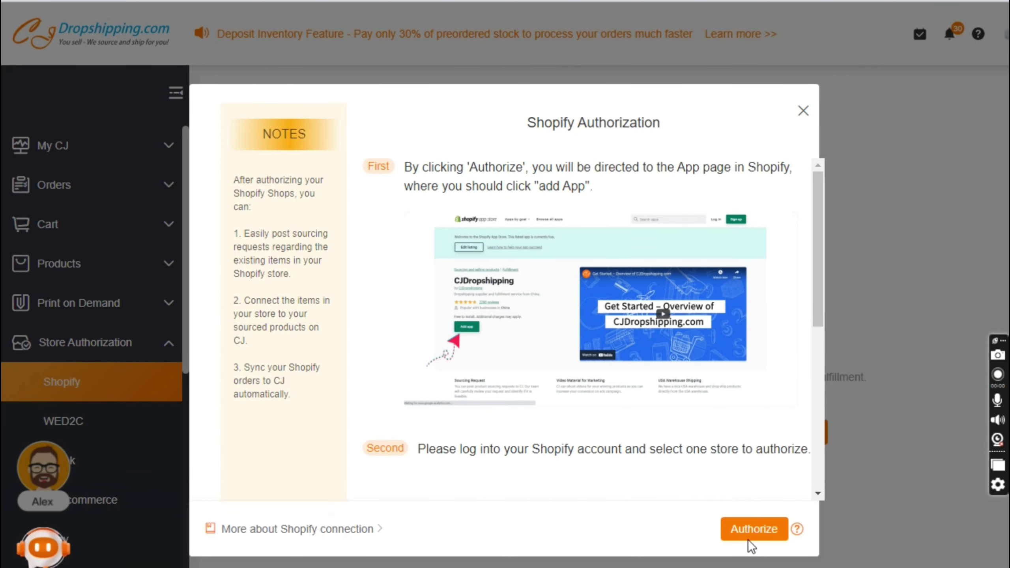
click(780, 528)
click(782, 527)
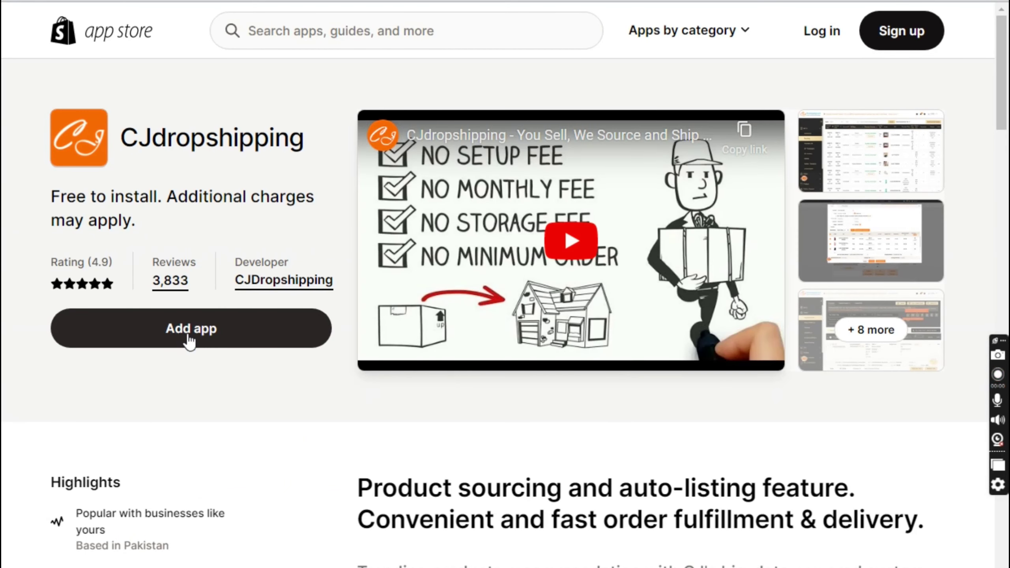
click(290, 341)
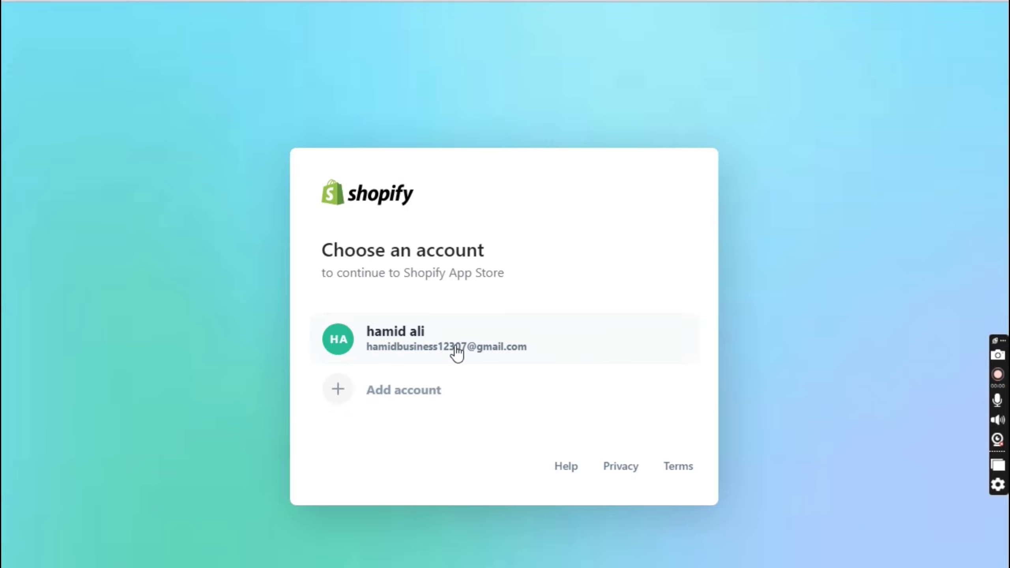
Step: Continue with the existing Shopify account and install the CJDropshipping app on My Store
click(432, 352)
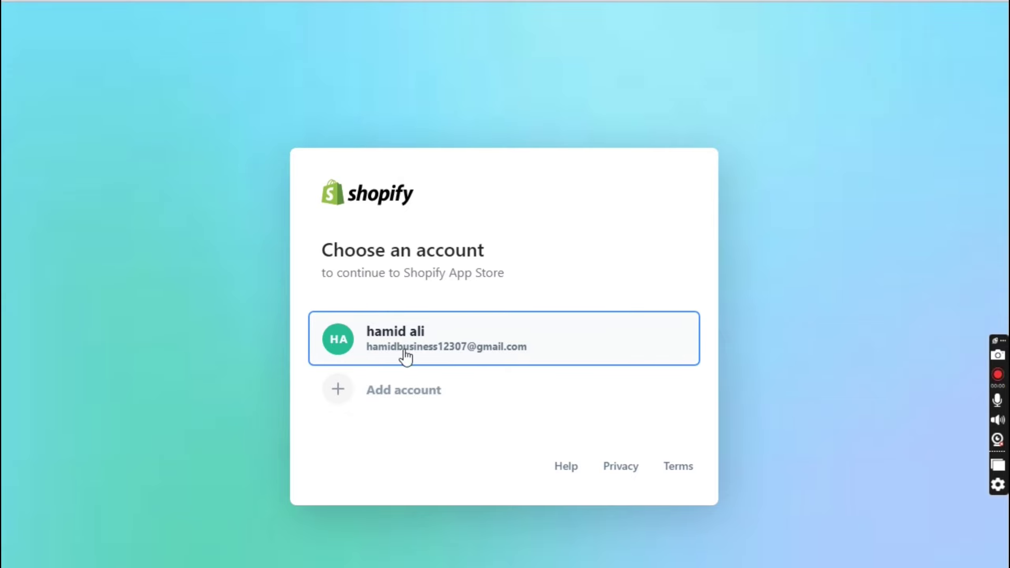
click(639, 337)
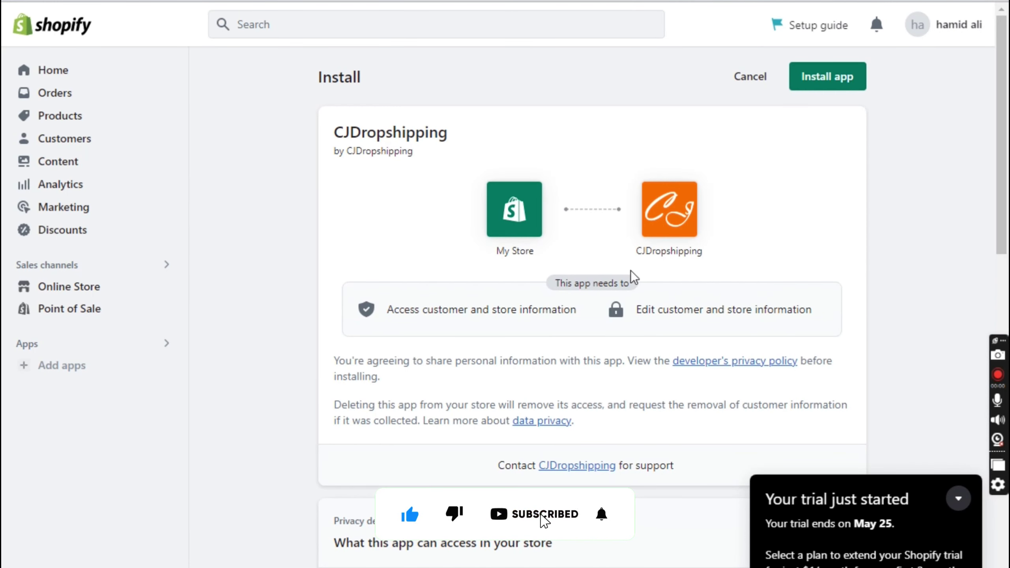
click(844, 78)
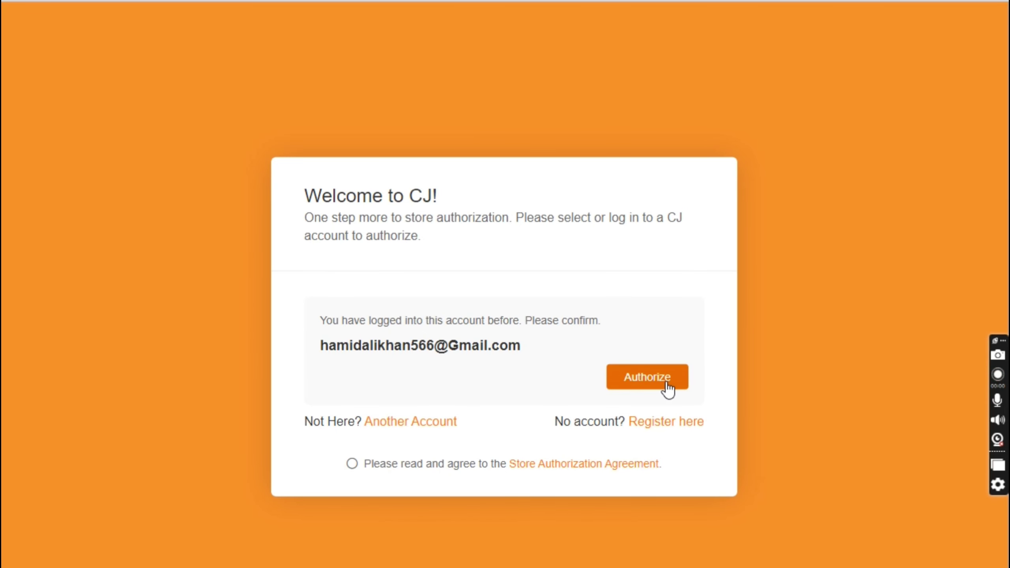
Step: Authorize the Shopify store connection with the CJ account that is already logged in
click(657, 380)
click(526, 362)
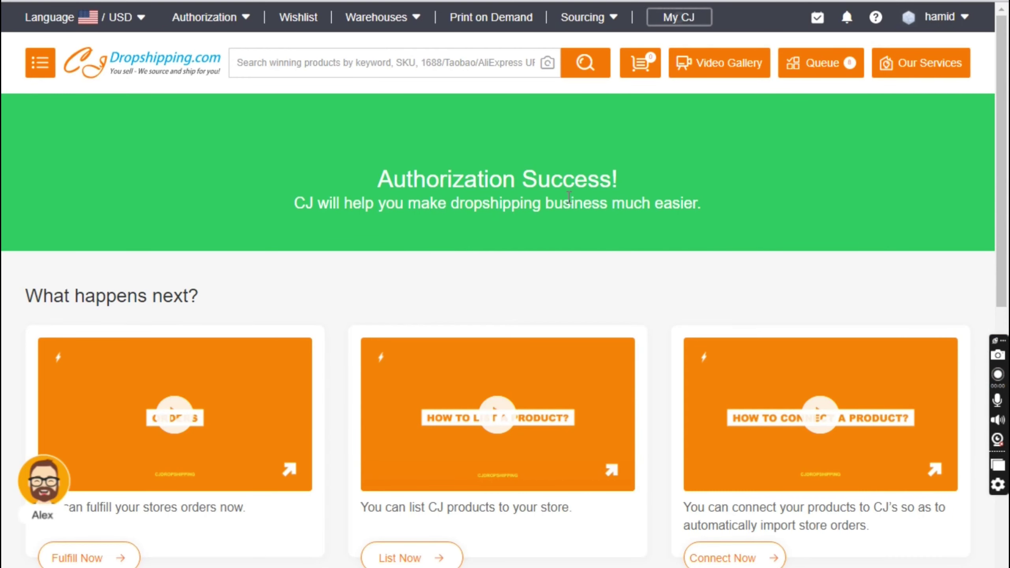
scroll(442, 345, down, 1)
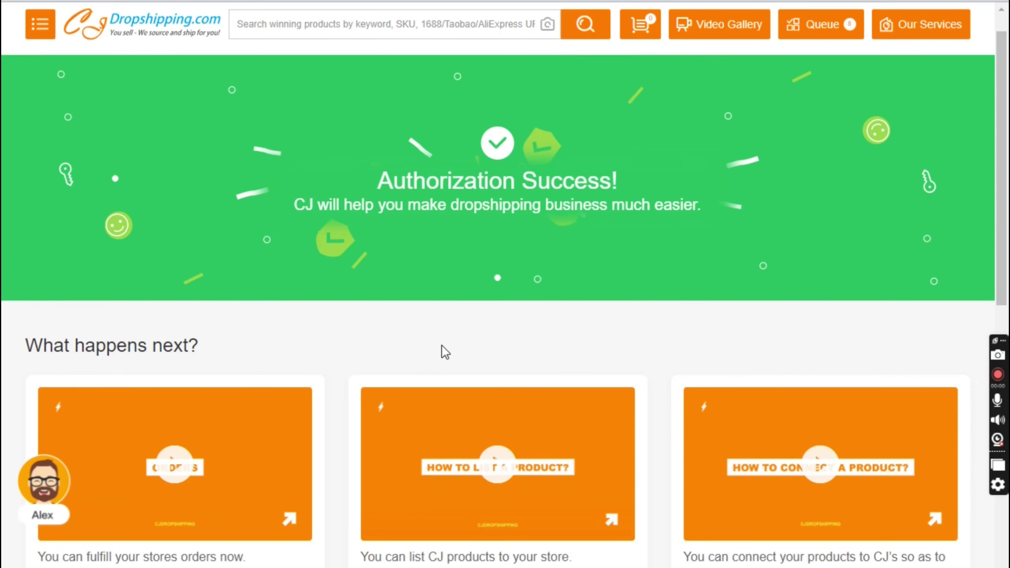
scroll(442, 345, down, 3)
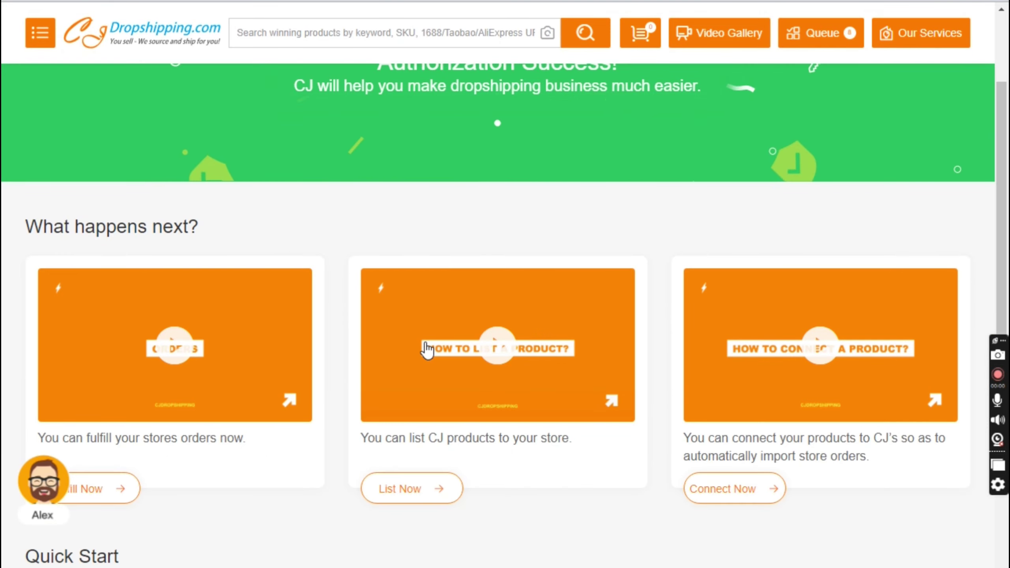
scroll(314, 203, up, 4)
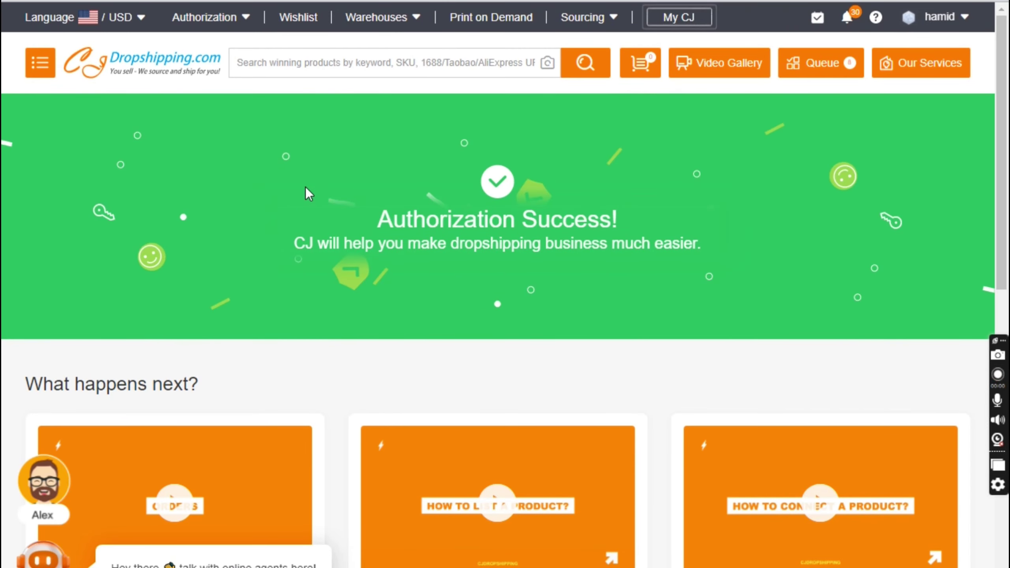
Step: Open the New Pet Cat Dog Hair Brush from the trending products on the CJ home page and start listing it to the store
click(173, 64)
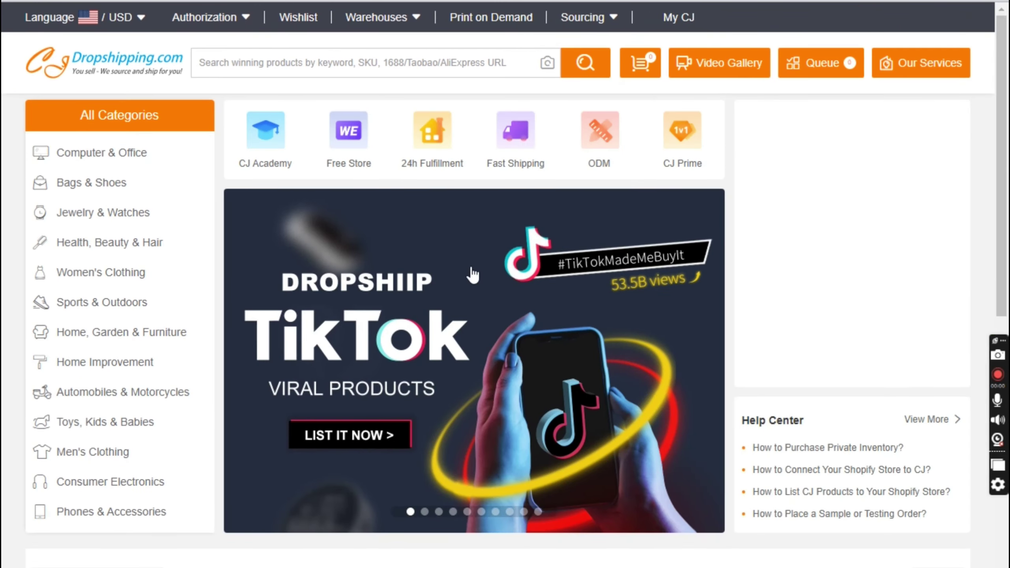
scroll(448, 279, down, 5)
scroll(447, 279, down, 2)
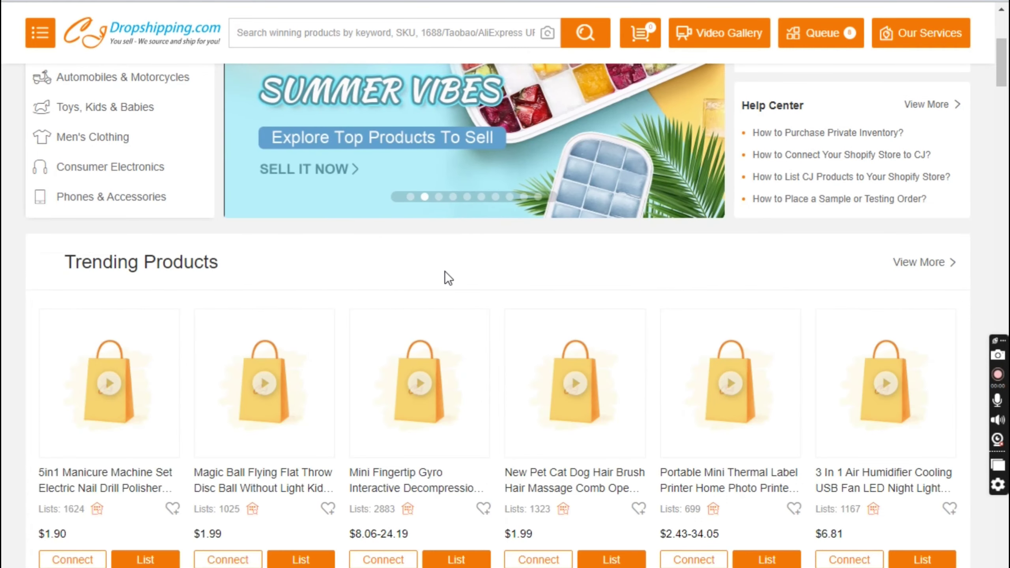
scroll(445, 272, down, 5)
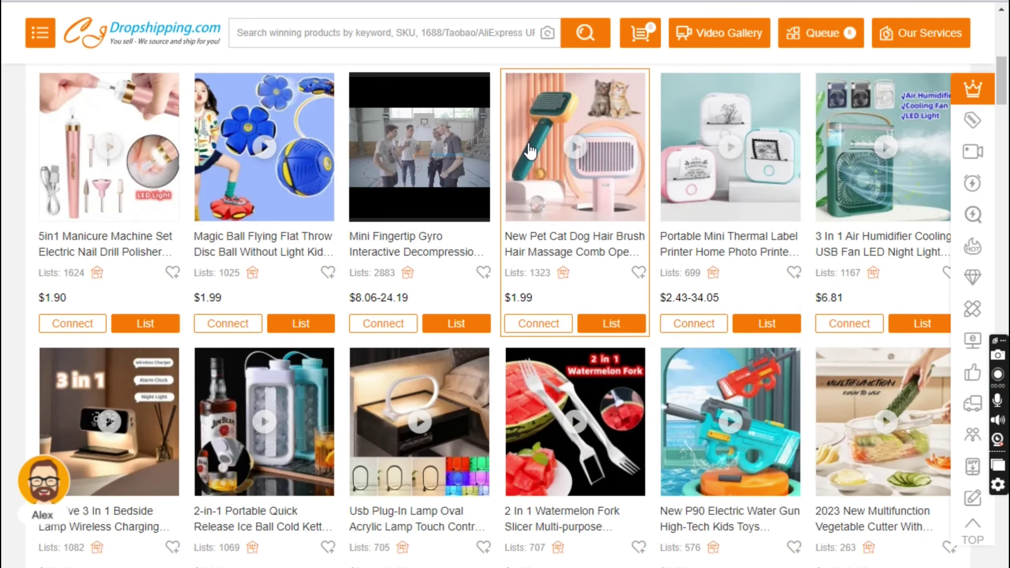
click(533, 150)
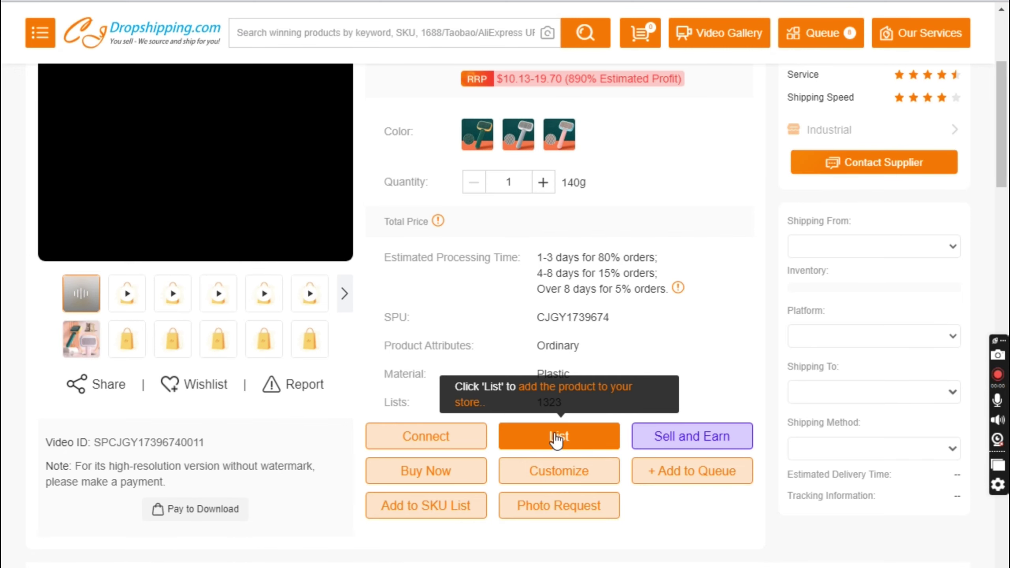
click(556, 438)
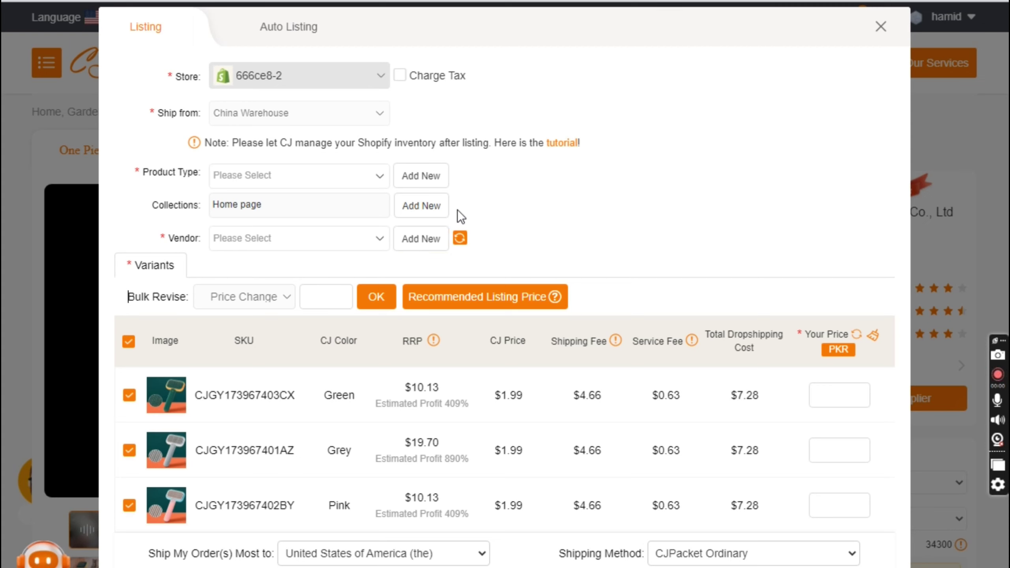
mouse_move(434, 340)
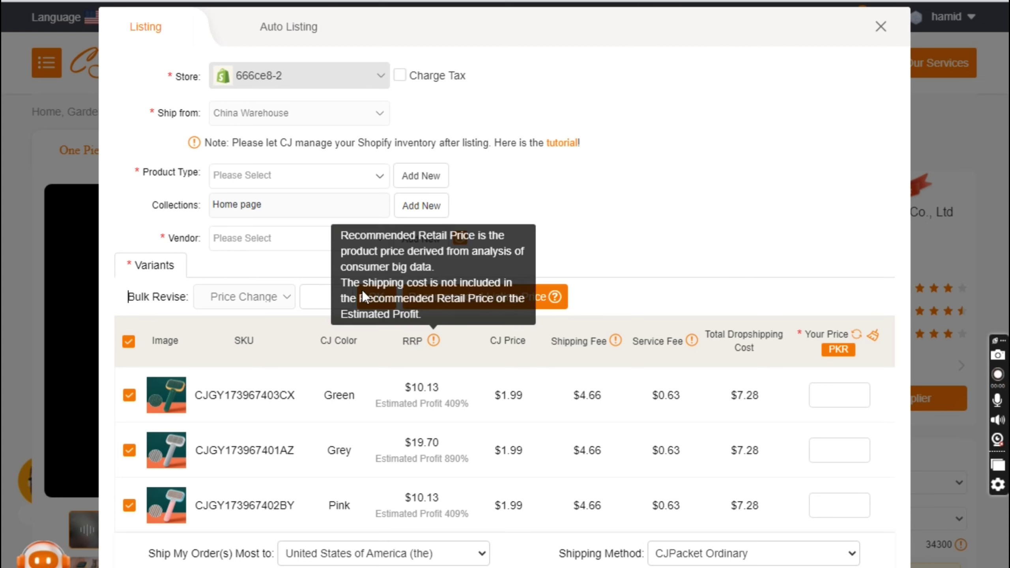